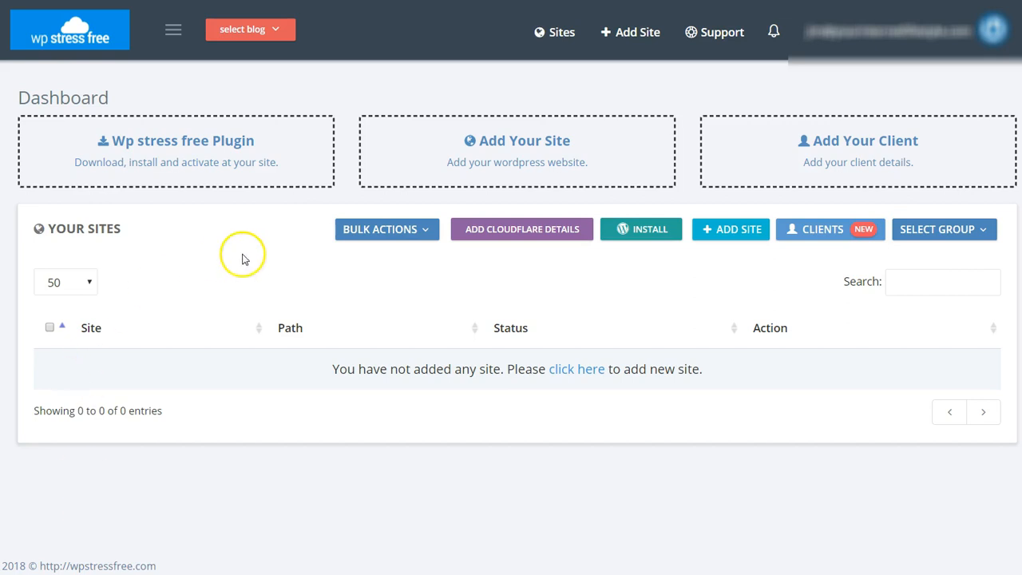
- Examine the bulk update and site management actions offered for the sites list
{"action": "left_click", "coordinate": [387, 229]}
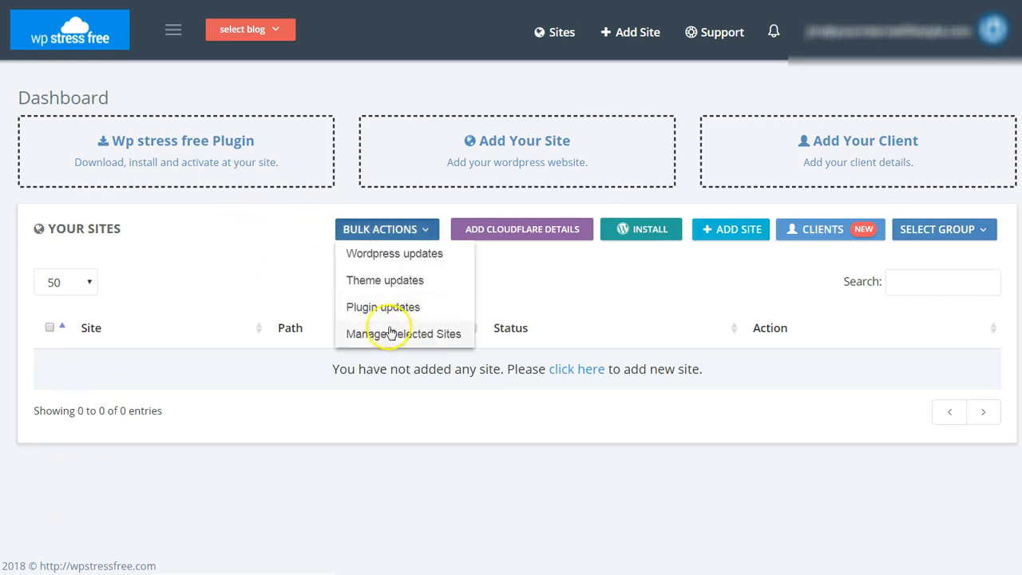
{"action": "left_click", "coordinate": [226, 108]}
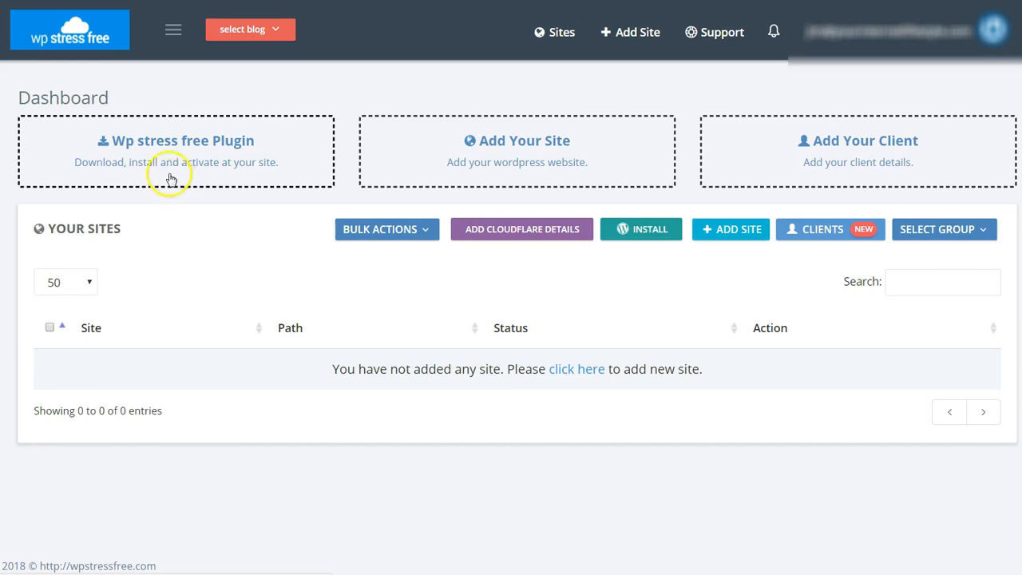
{"action": "left_click", "coordinate": [351, 230]}
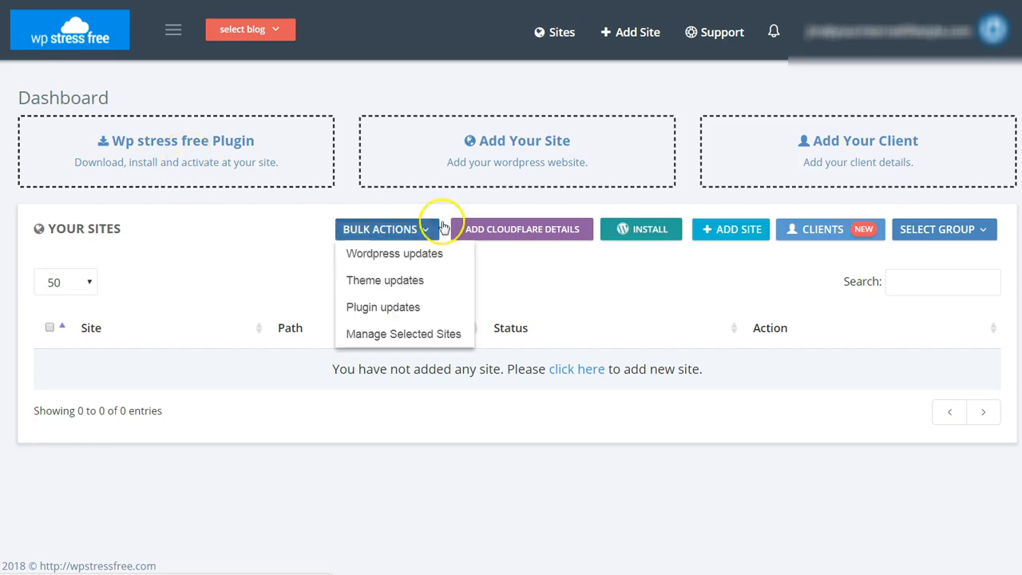
{"action": "left_click", "coordinate": [503, 132]}
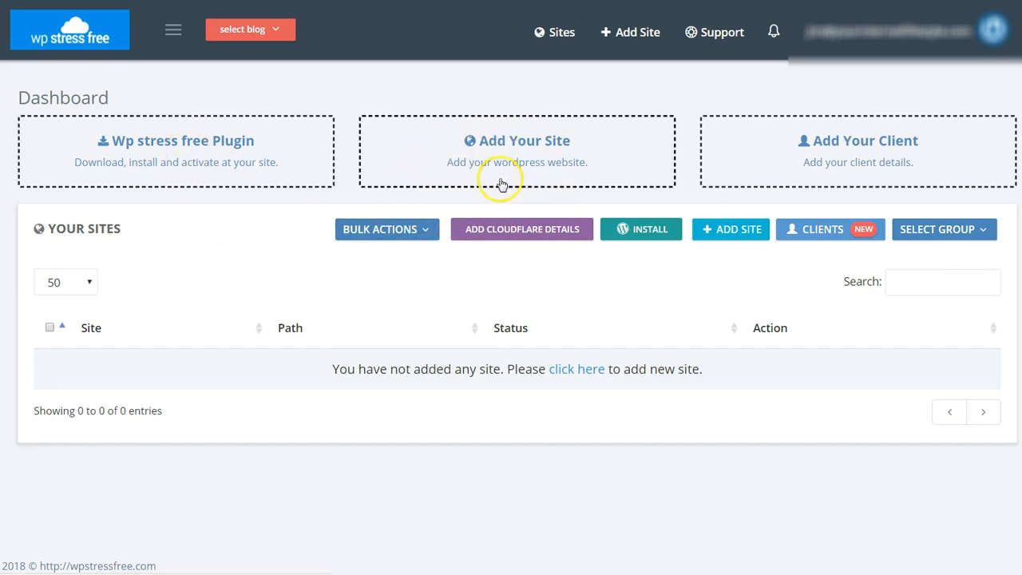
{"action": "left_click", "coordinate": [390, 230]}
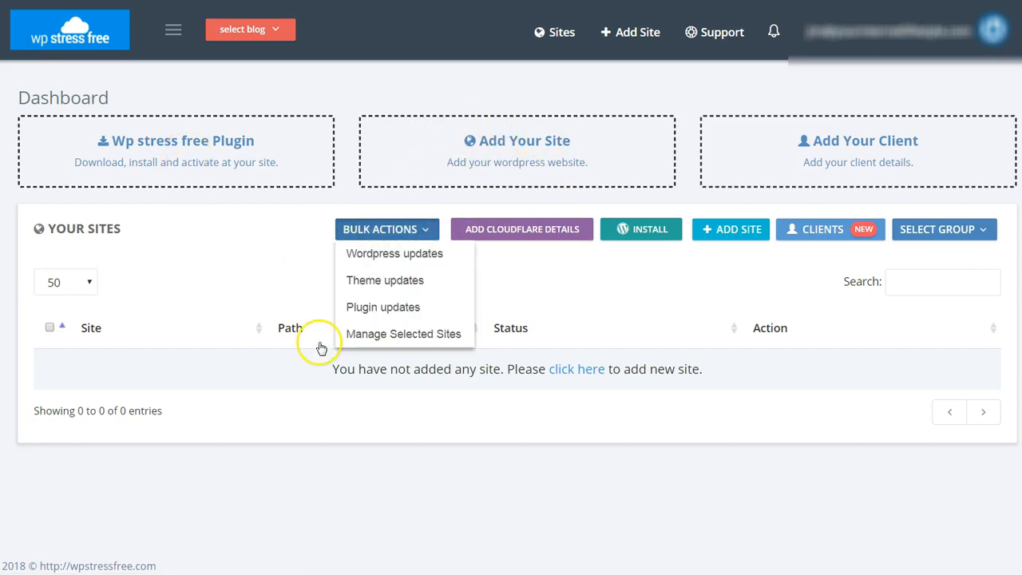
{"action": "left_click", "coordinate": [186, 333]}
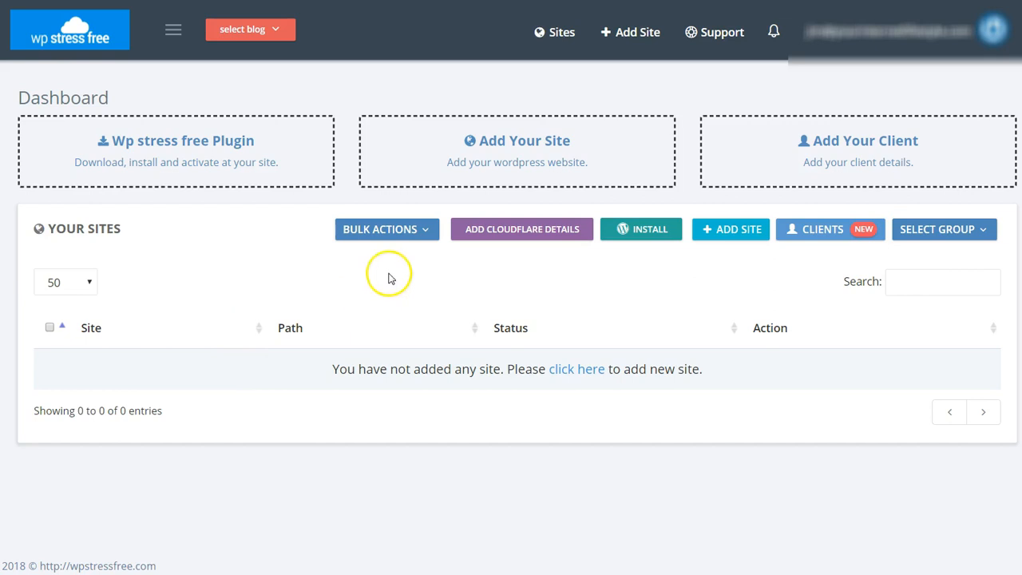
{"action": "left_click", "coordinate": [399, 230]}
{"action": "left_click", "coordinate": [232, 281]}
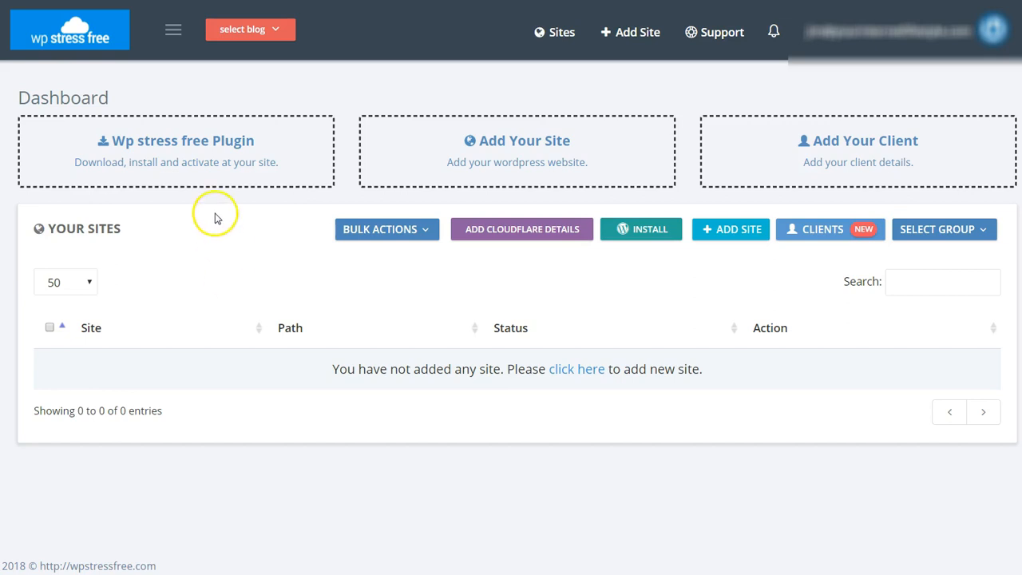
- Try to download the WP Stress Free plugin zip from the dashboard and cancel the save
{"action": "left_click", "coordinate": [183, 156]}
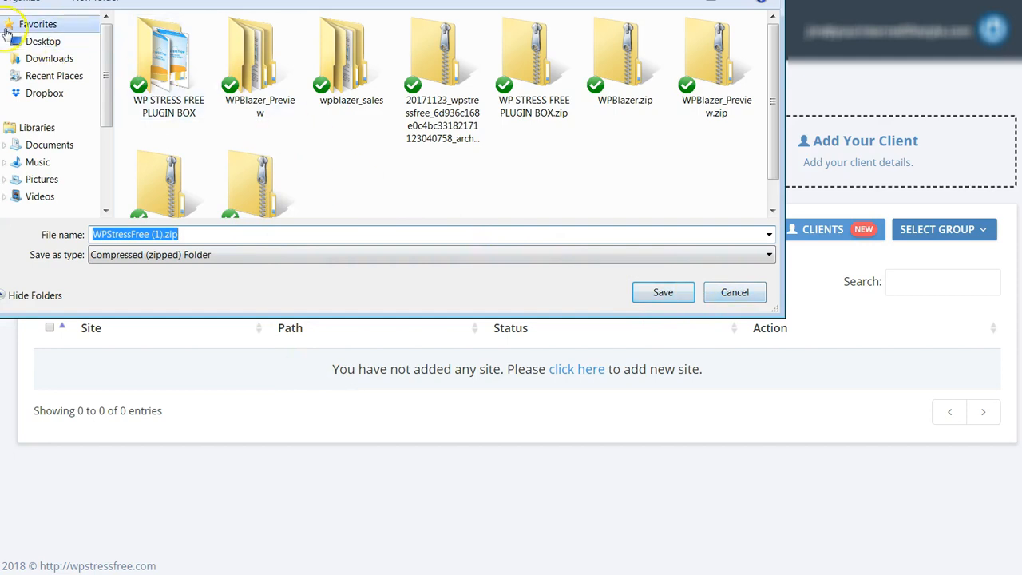
{"action": "left_click", "coordinate": [727, 294]}
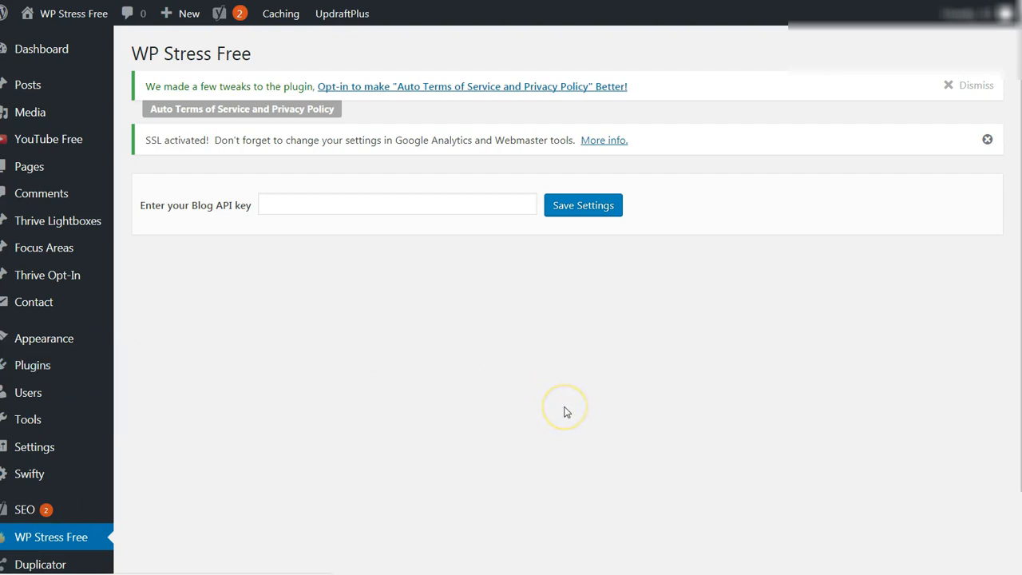
- Try to choose WPStressFree (1).zip as a plugin upload on the WordPress Add Plugins page, and cancel the file selection
{"action": "scroll", "coordinate": [566, 412], "scroll_direction": "down", "scroll_amount": 2}
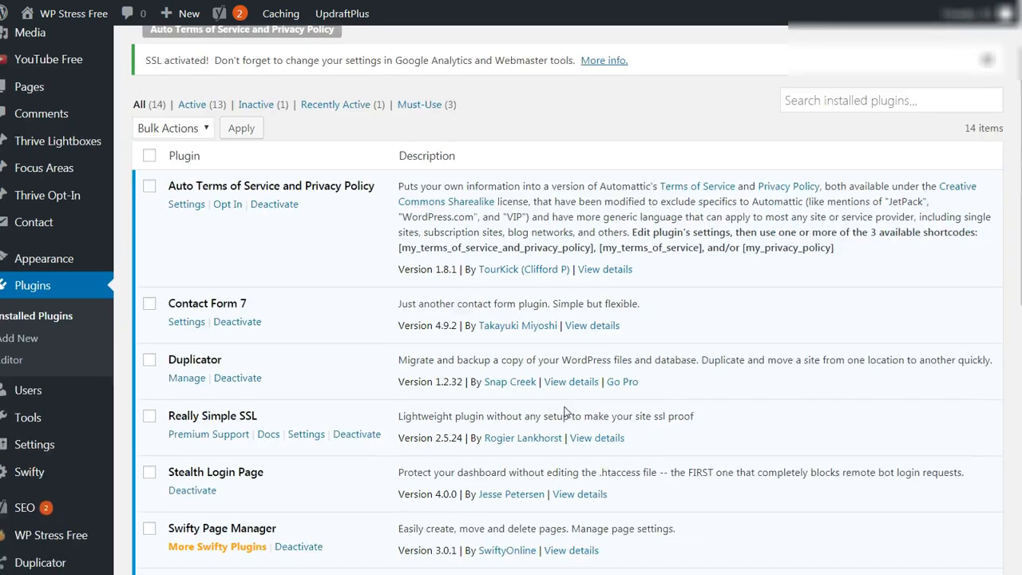
{"action": "scroll", "coordinate": [565, 411], "scroll_direction": "up", "scroll_amount": 2}
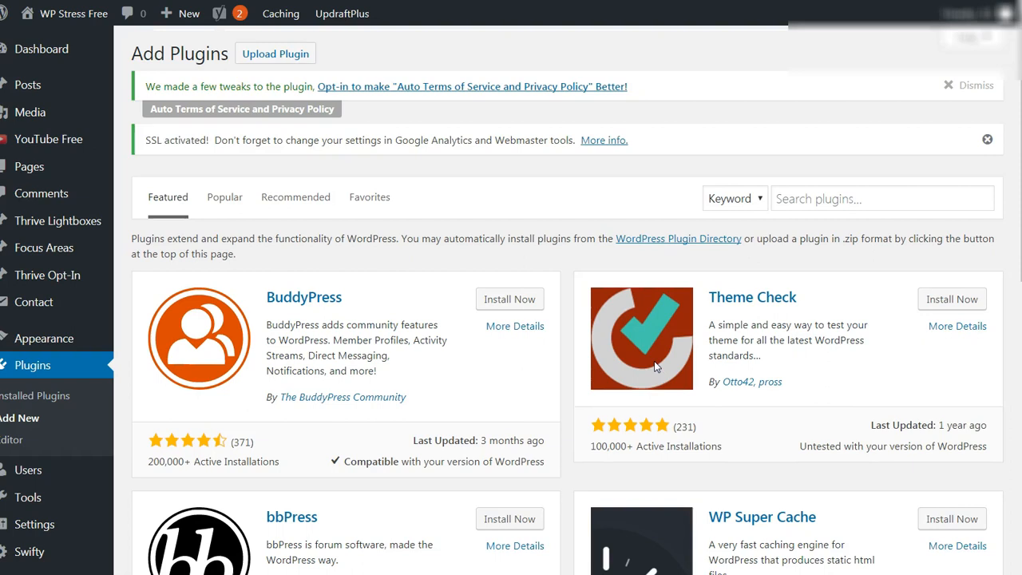
{"action": "left_click", "coordinate": [276, 55]}
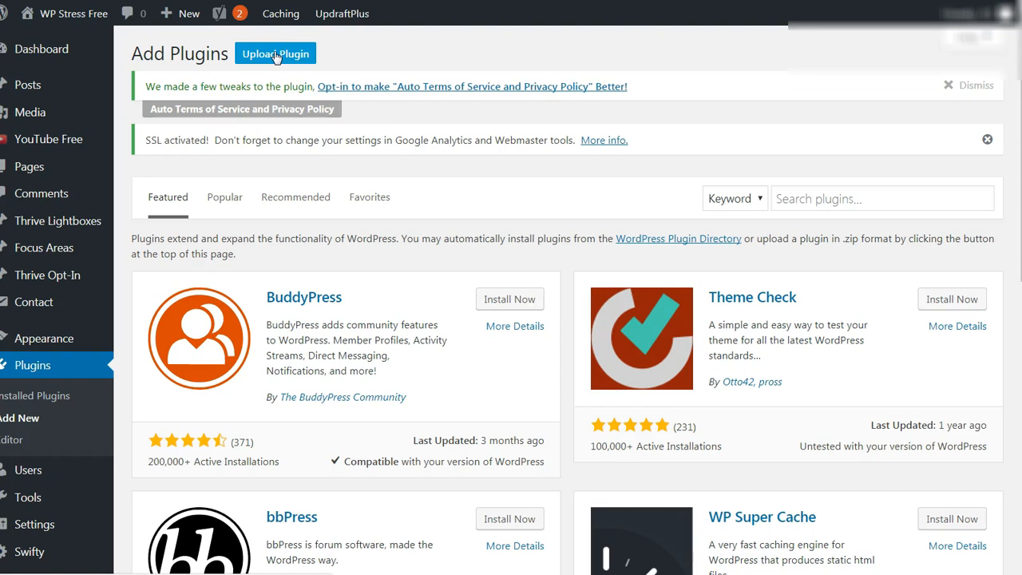
{"action": "left_click", "coordinate": [275, 54]}
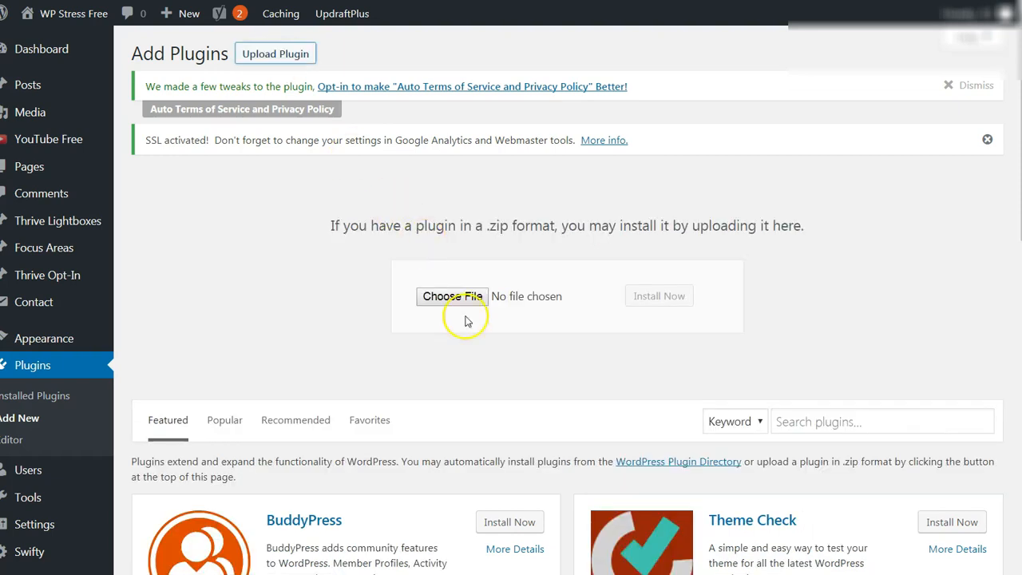
{"action": "left_click", "coordinate": [452, 296]}
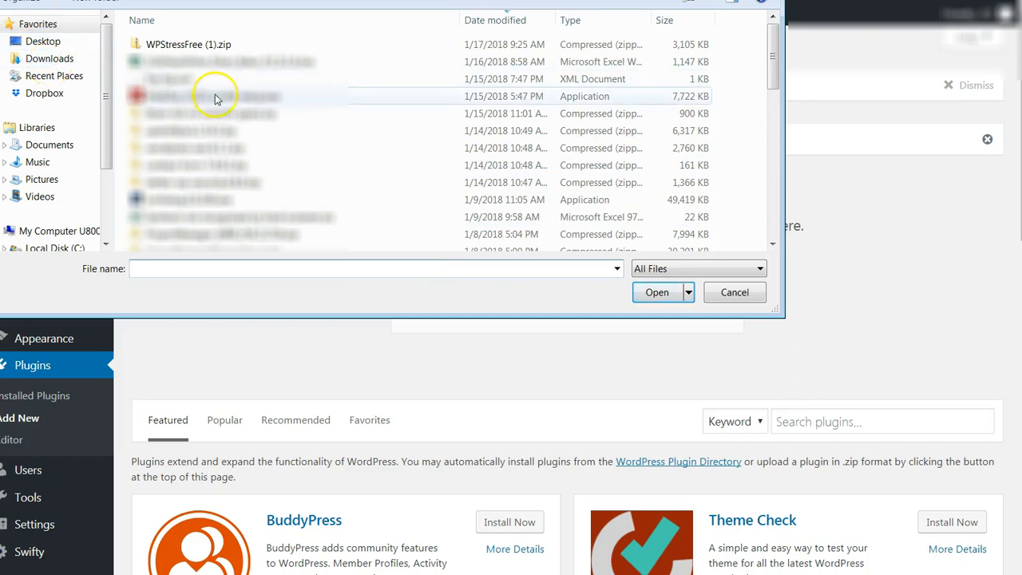
{"action": "left_click", "coordinate": [206, 45]}
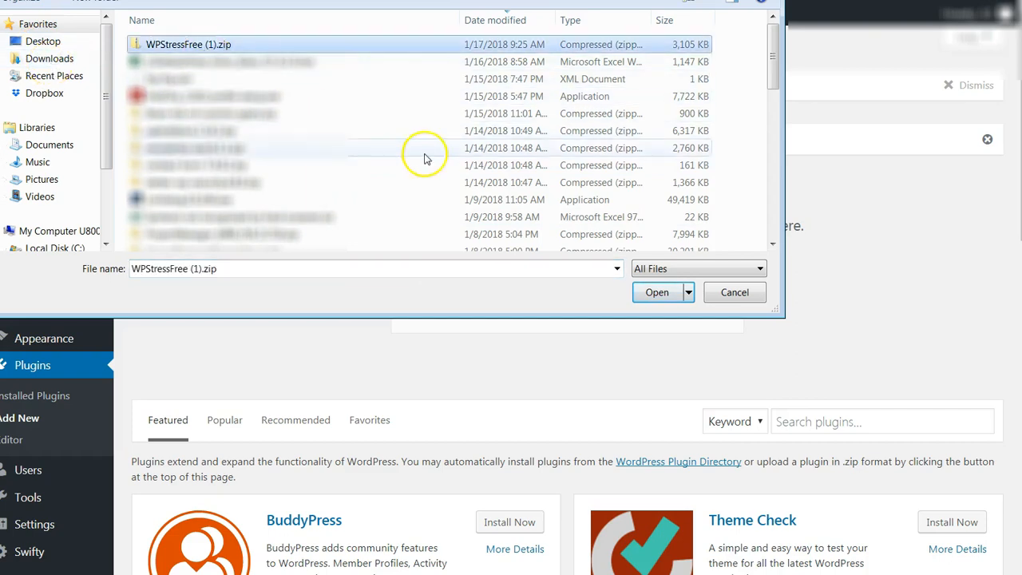
{"action": "left_click", "coordinate": [727, 293]}
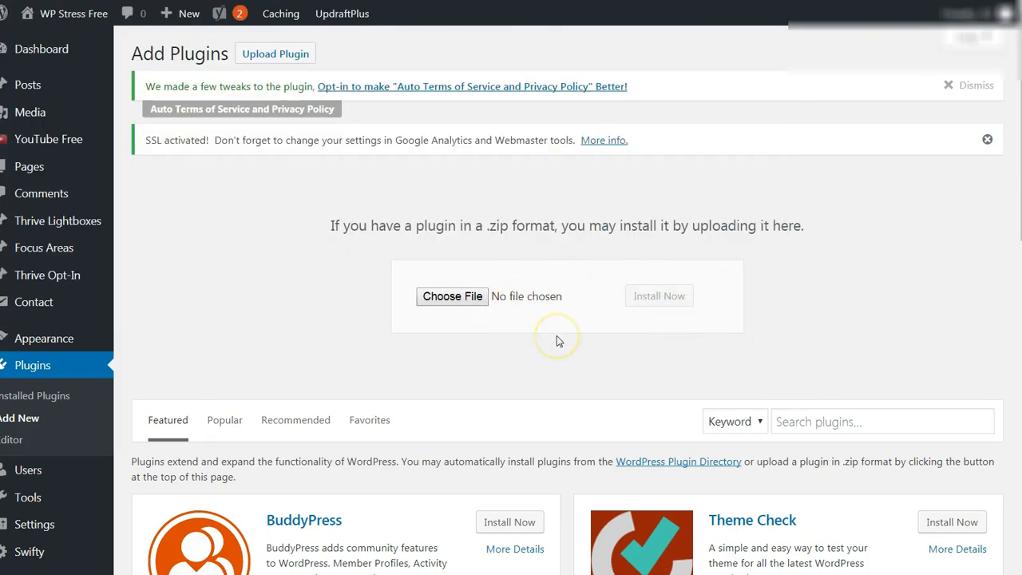
- Look through the installed plugins in WordPress and open the WP Stress Free plugin's settings page
{"action": "scroll", "coordinate": [557, 341], "scroll_direction": "down", "scroll_amount": 2}
{"action": "scroll", "coordinate": [557, 341], "scroll_direction": "up", "scroll_amount": 1}
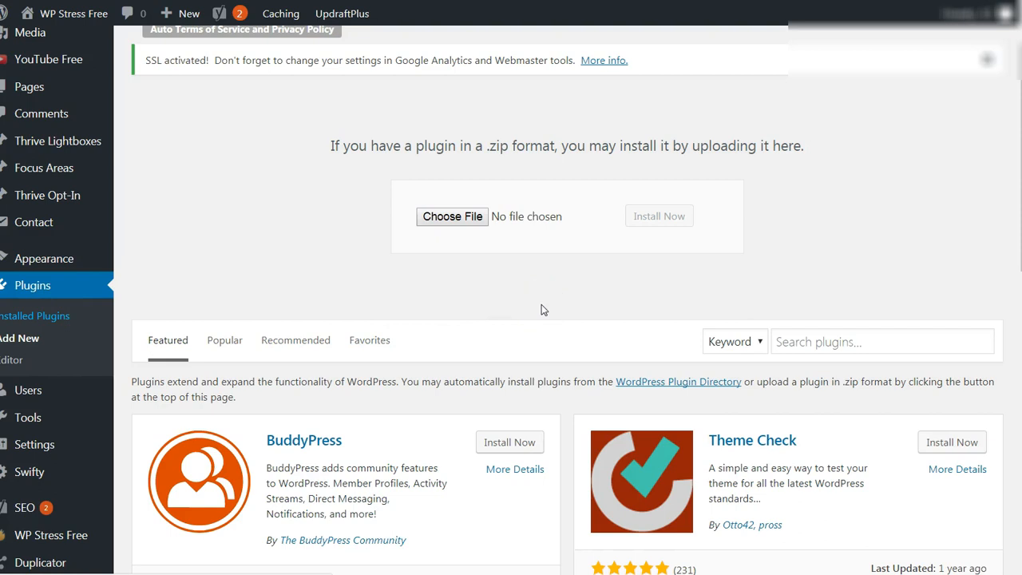
{"action": "scroll", "coordinate": [541, 302], "scroll_direction": "down", "scroll_amount": 6}
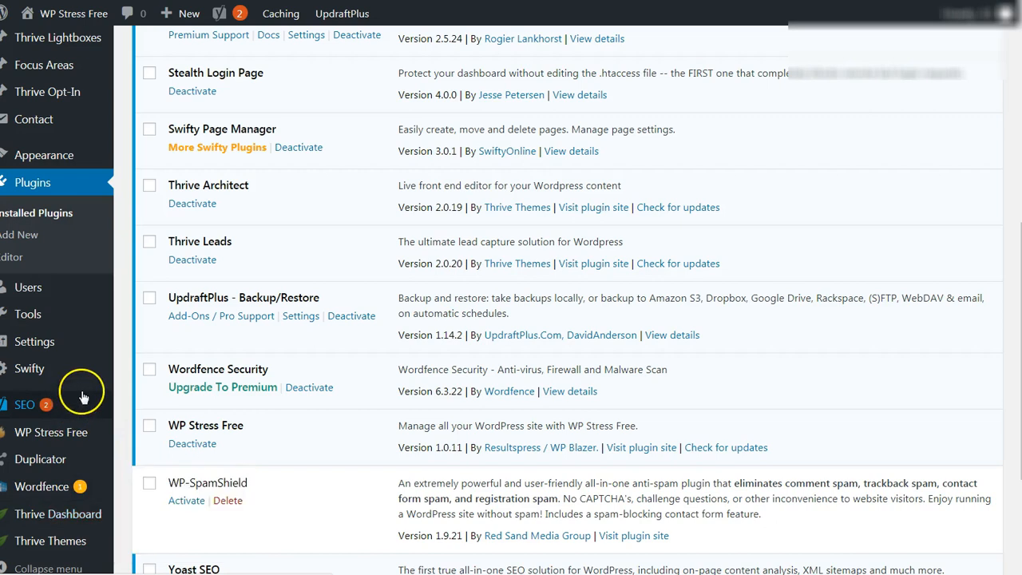
{"action": "mouse_move", "coordinate": [85, 402]}
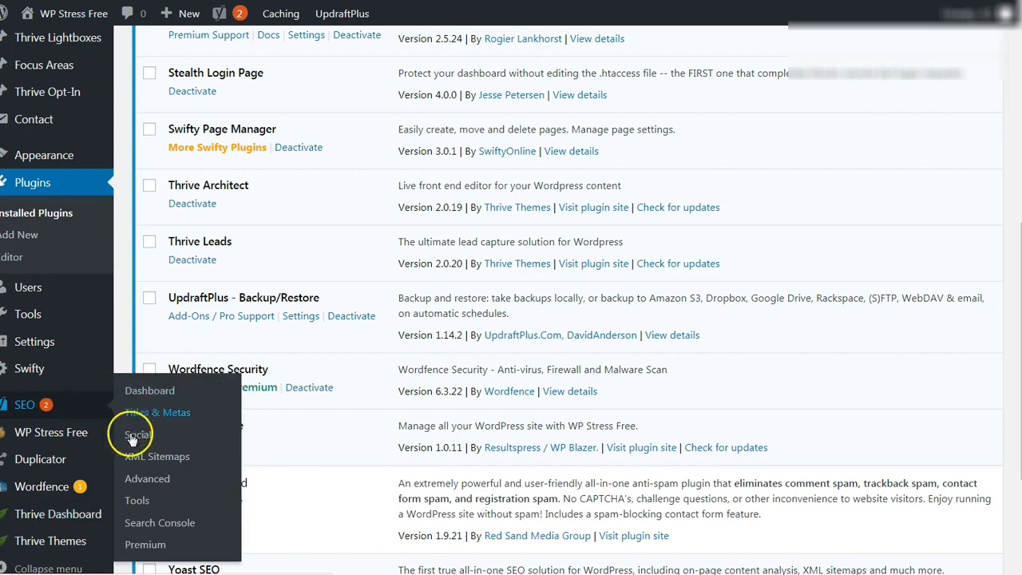
{"action": "left_click", "coordinate": [50, 443]}
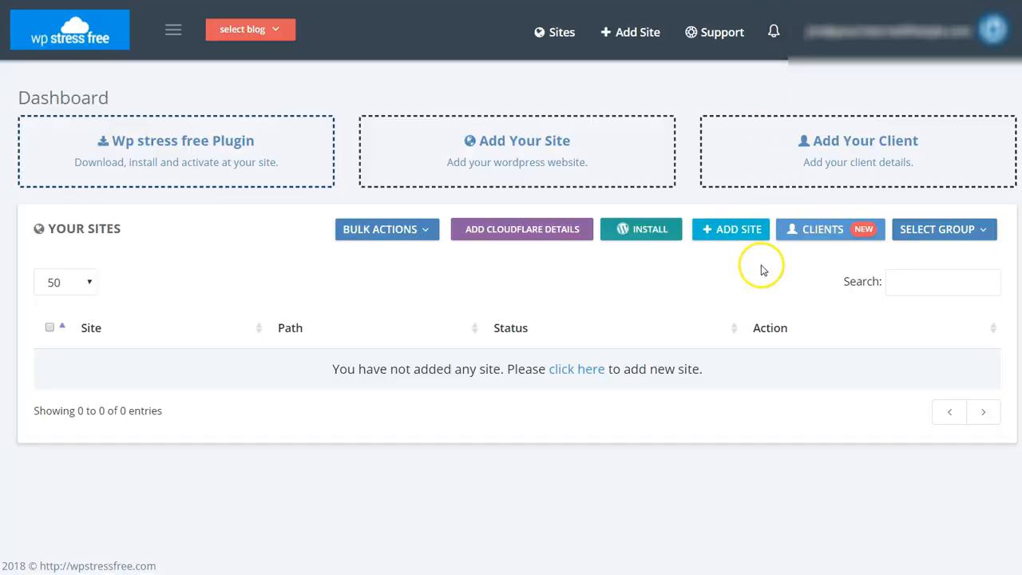
- In the WP Stress Free dashboard, start adding a new site and name it WP Stress Free
{"action": "left_click", "coordinate": [497, 143]}
{"action": "left_click", "coordinate": [495, 146]}
{"action": "type", "text": "WP"}
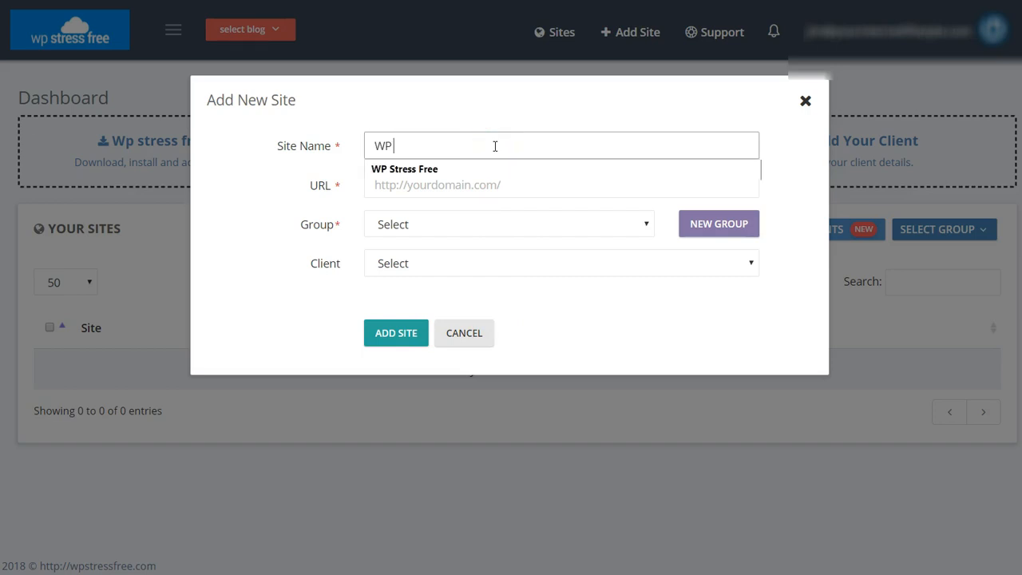
{"action": "key", "text": "Down"}
{"action": "key", "text": "Return"}
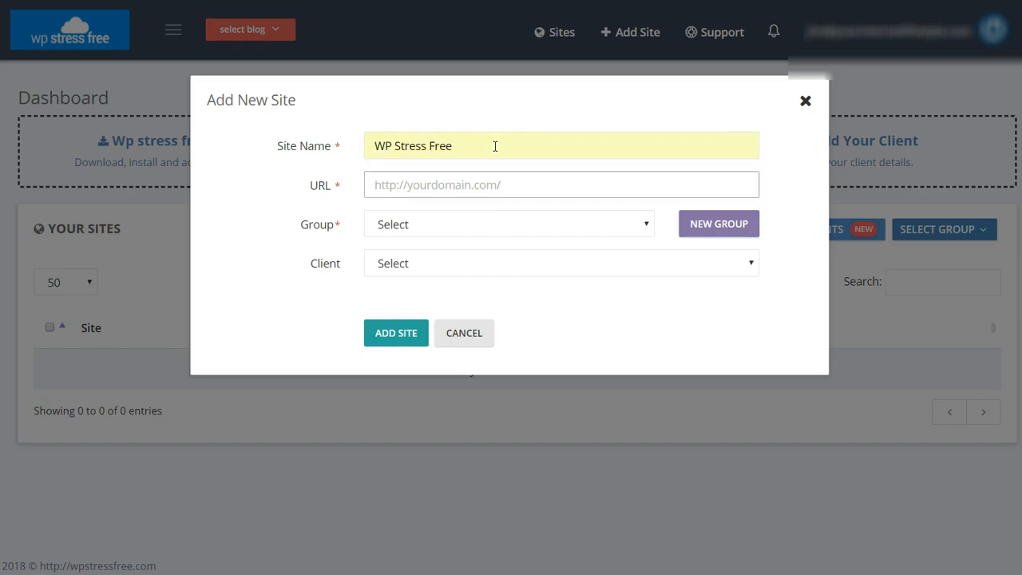
{"action": "type", "text": "http"}
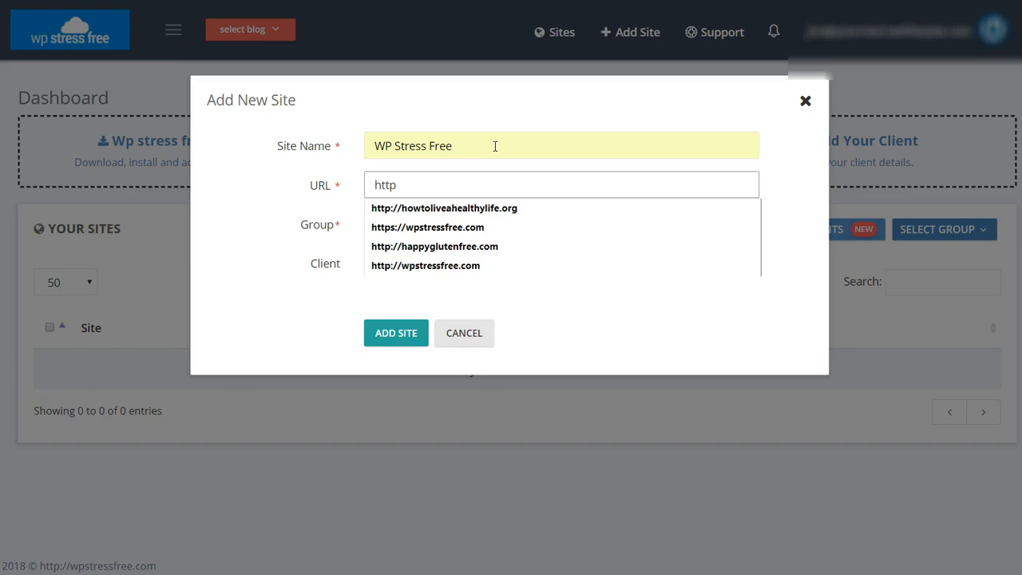
{"action": "type", "text": "S"}
{"action": "key", "text": "BackSpace"}
{"action": "type", "text": "s://wp"}
{"action": "key", "text": "Down"}
{"action": "key", "text": "Return"}
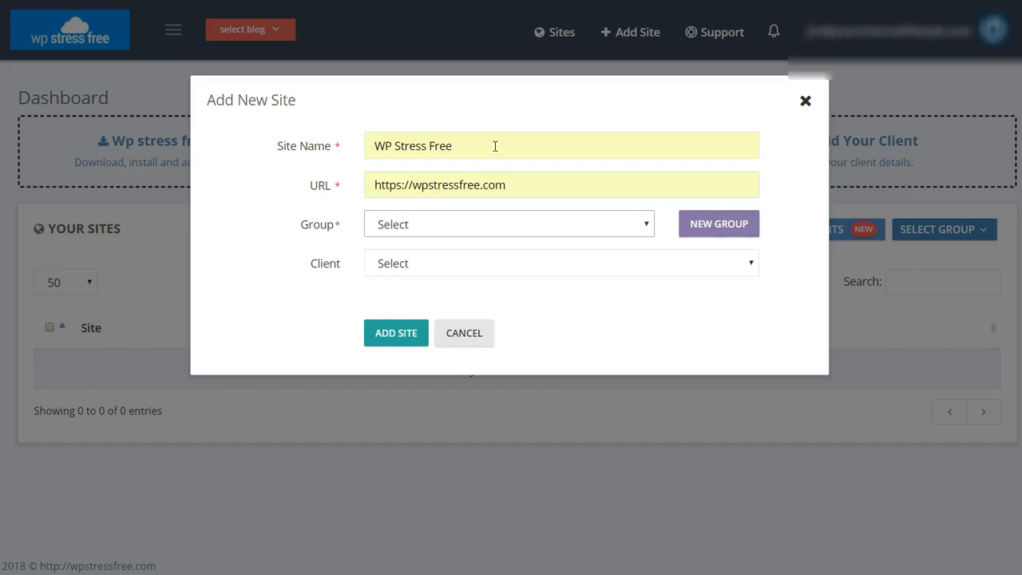
- Assign the site to a new group named Personal, leave the client unselected, and submit the new site
{"action": "left_click", "coordinate": [516, 225]}
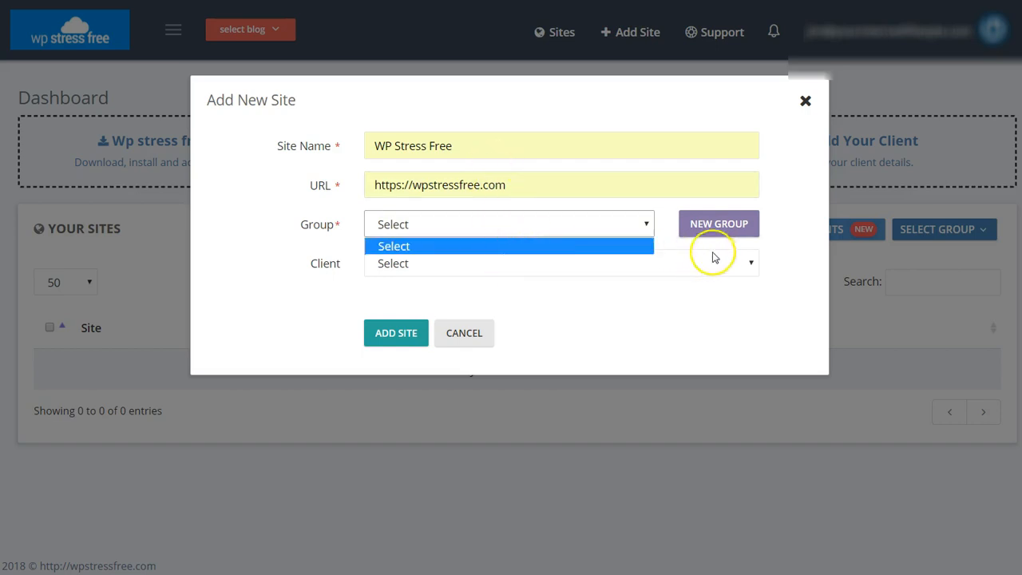
{"action": "left_click", "coordinate": [709, 226]}
{"action": "left_click", "coordinate": [437, 264]}
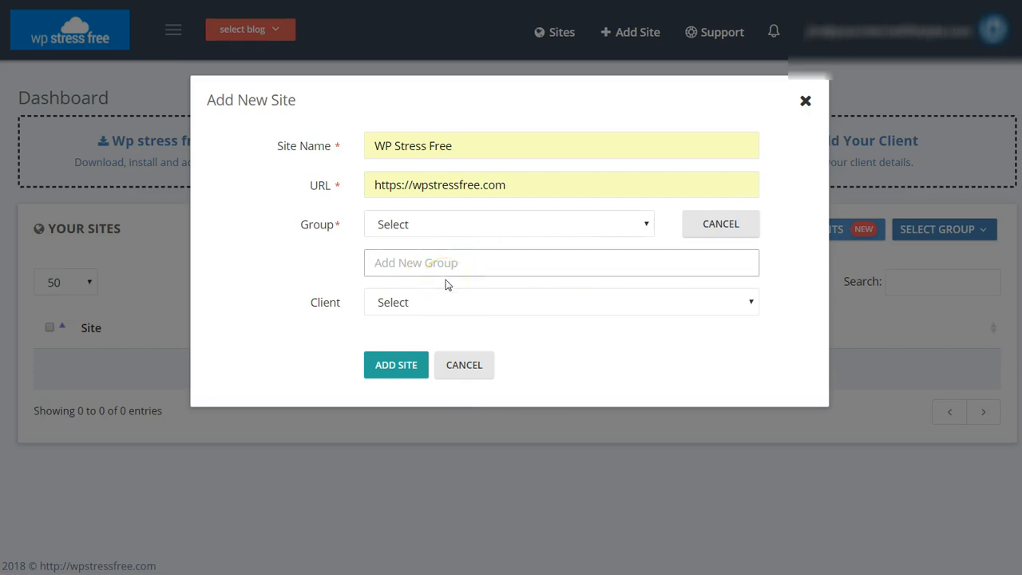
{"action": "type", "text": "PErsonal"}
{"action": "left_click", "coordinate": [429, 302]}
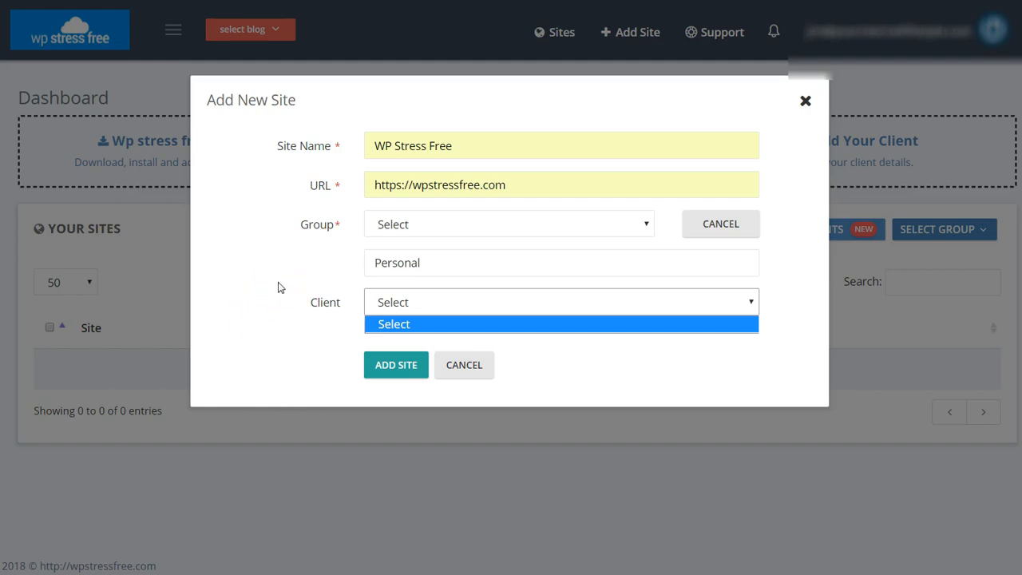
{"action": "left_click", "coordinate": [336, 274]}
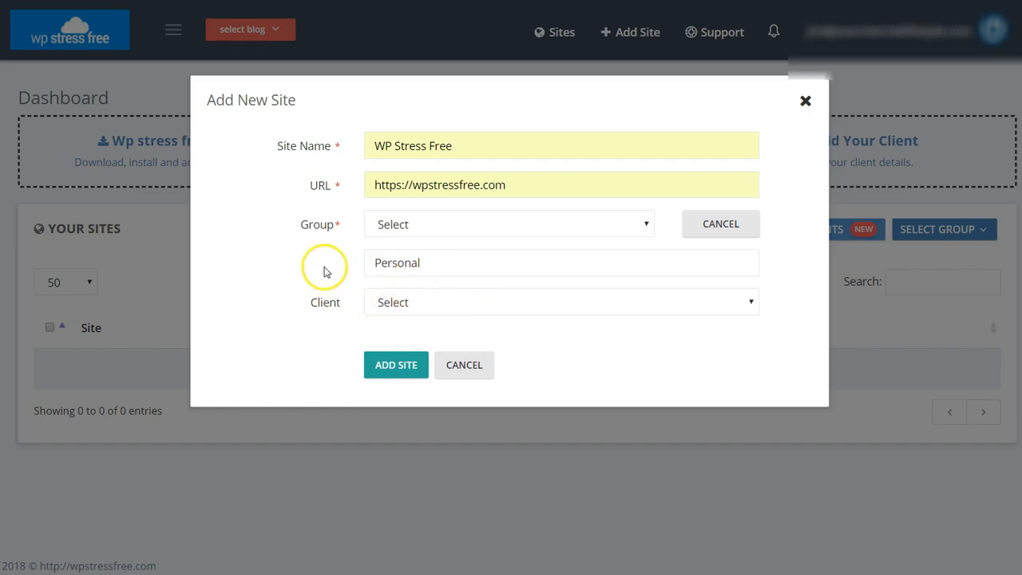
{"action": "left_click", "coordinate": [399, 367]}
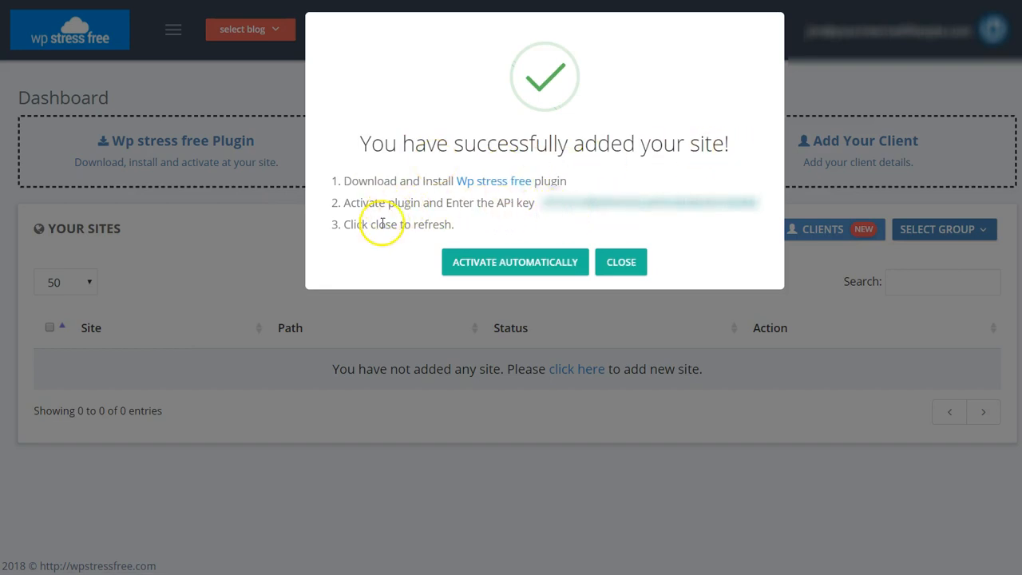
- Copy the new site's API key from the confirmation message
{"action": "double_click", "coordinate": [668, 202]}
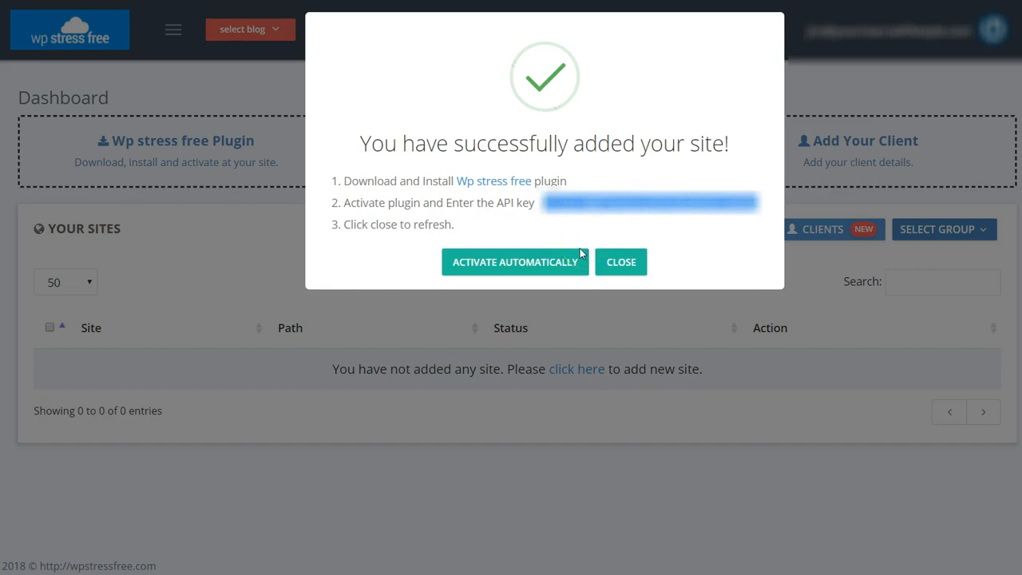
{"action": "right_click", "coordinate": [613, 205]}
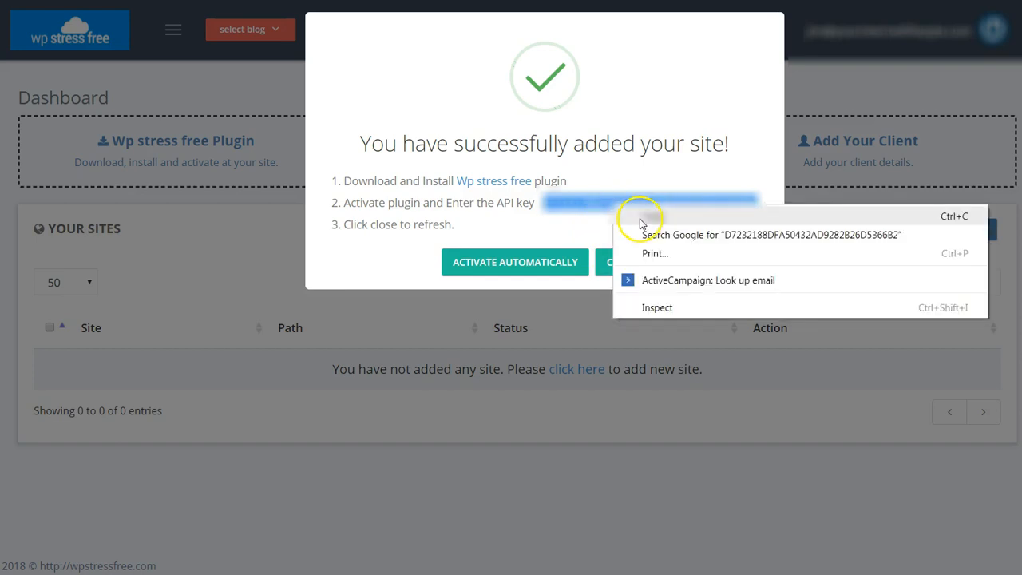
{"action": "triple_click", "coordinate": [571, 227]}
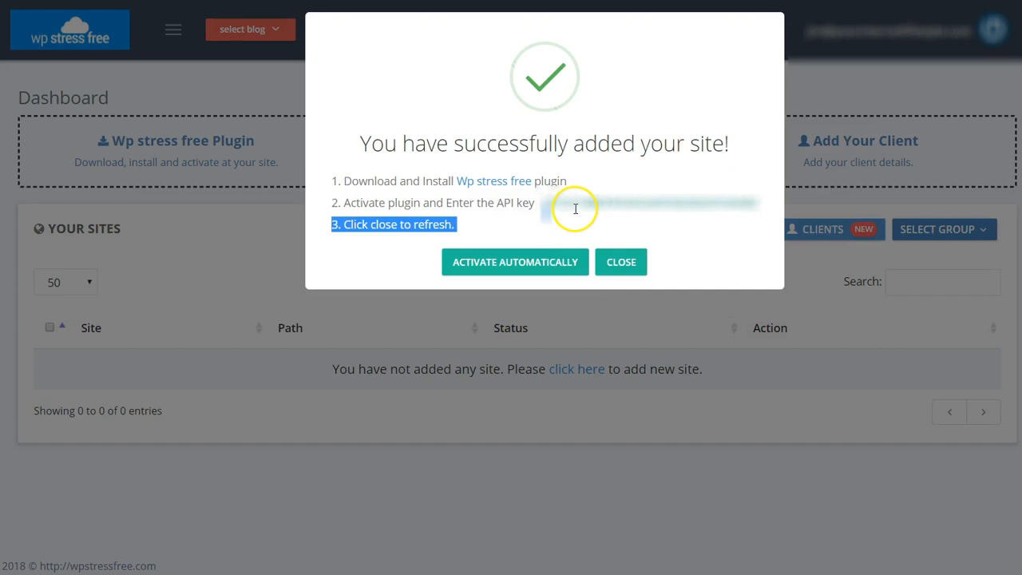
{"action": "left_click", "coordinate": [575, 209]}
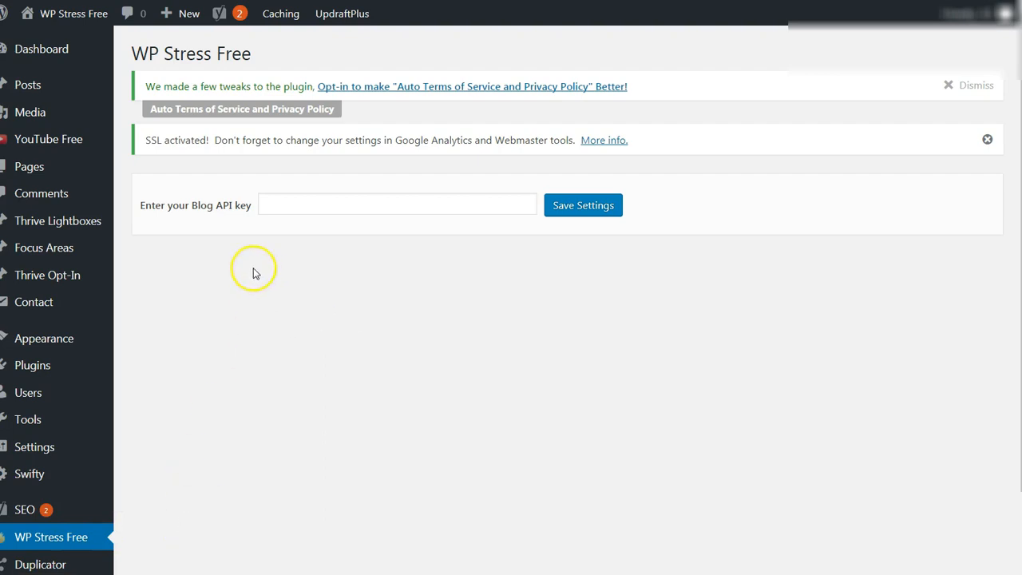
- Paste the API key into the Blog API key field of the WP Stress Free plugin settings in WordPress
{"action": "left_click", "coordinate": [299, 202]}
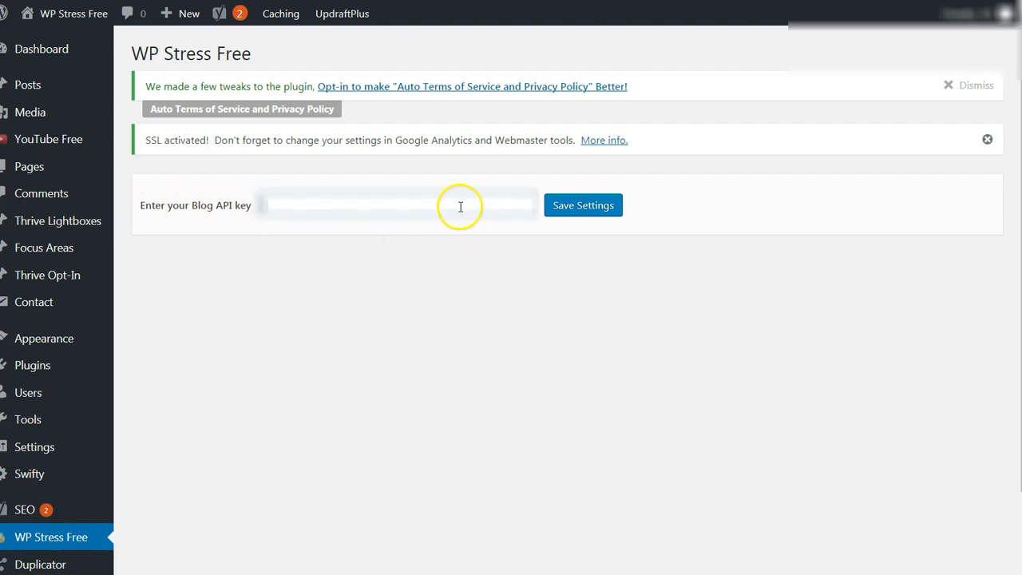
{"action": "right_click", "coordinate": [459, 206]}
{"action": "left_click", "coordinate": [499, 300]}
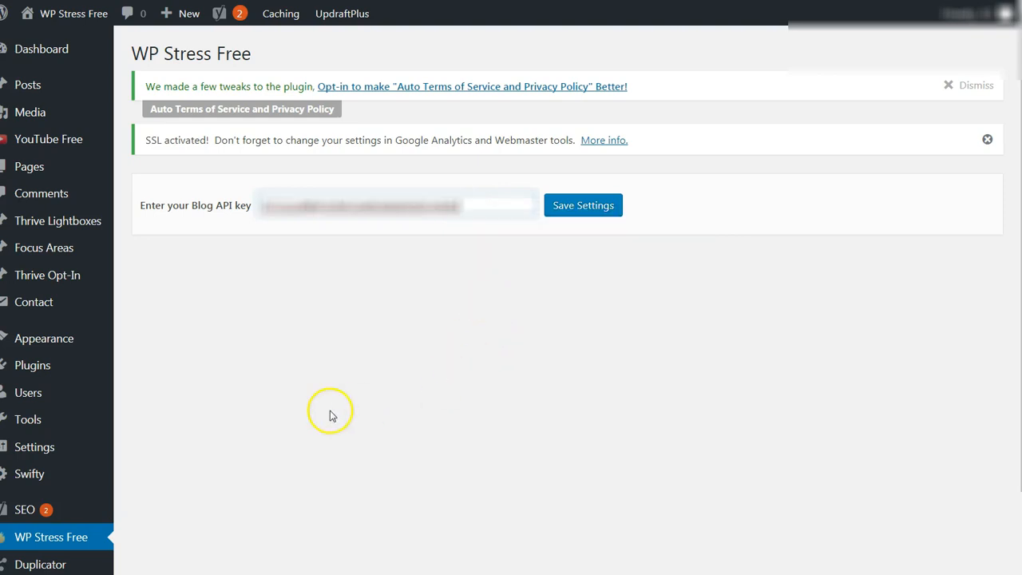
- Save the WP Stress Free plugin settings in WordPress with the entered Blog API key
{"action": "left_click", "coordinate": [599, 205]}
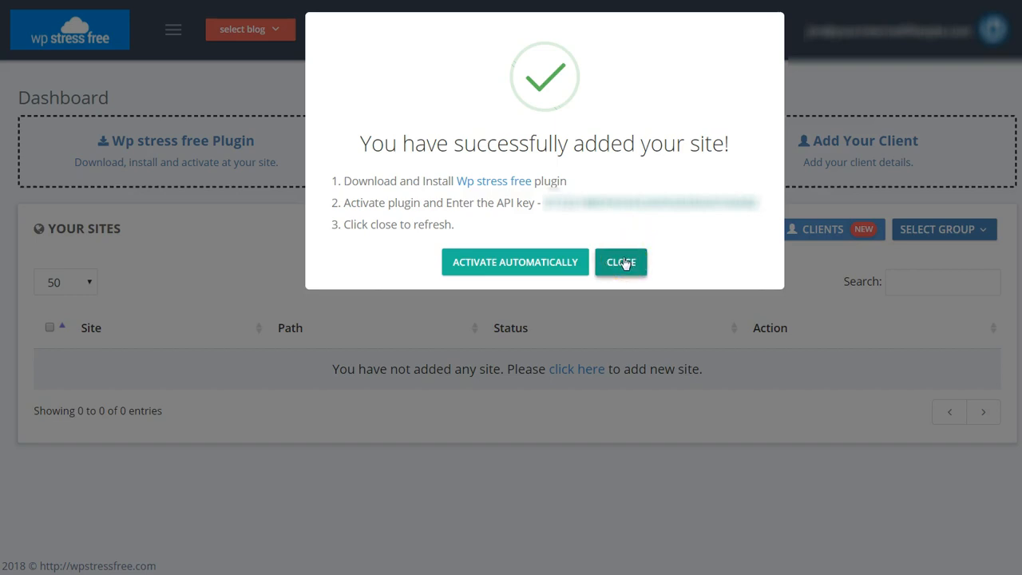
{"action": "left_click", "coordinate": [559, 271]}
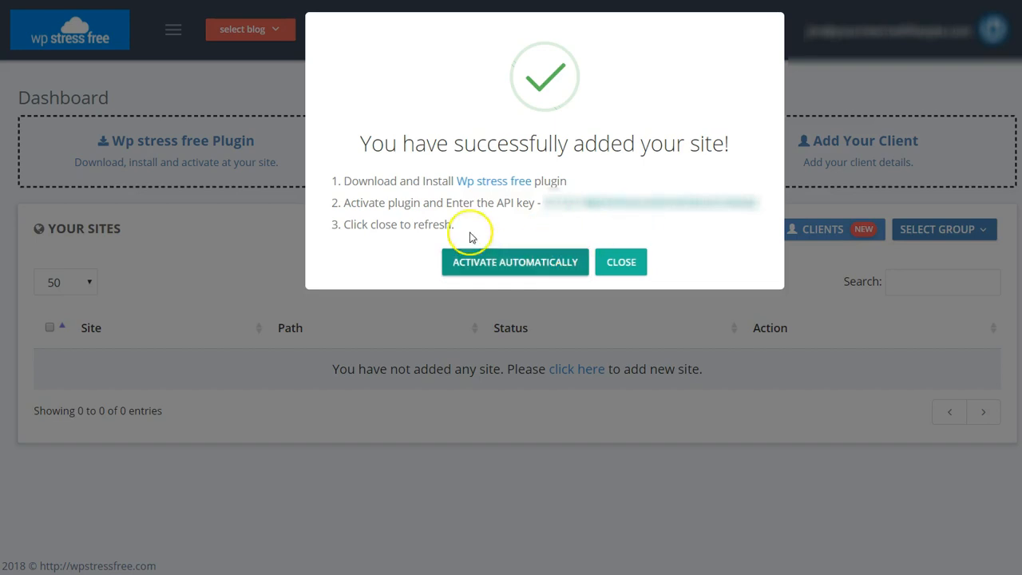
{"action": "left_click", "coordinate": [532, 270]}
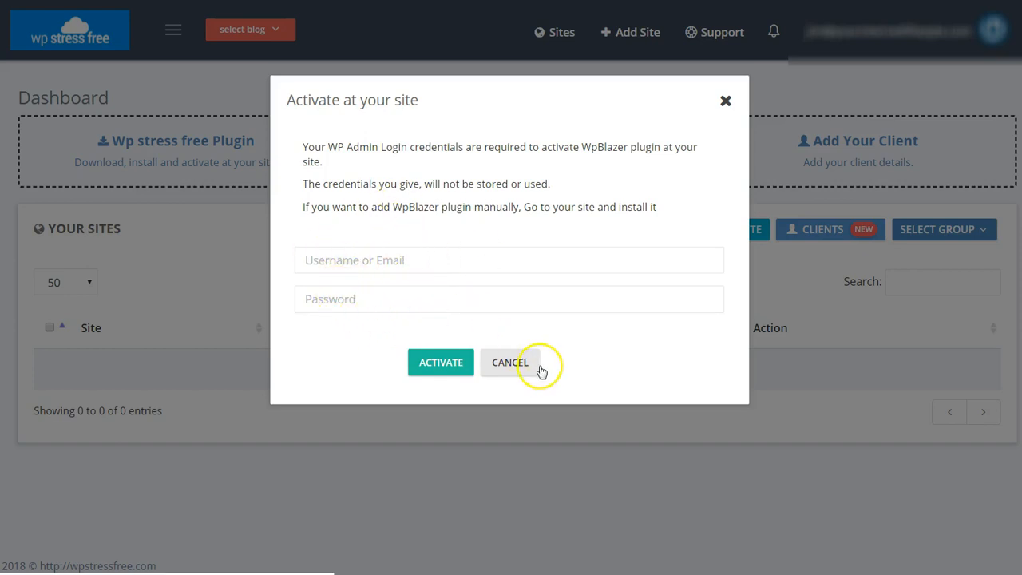
{"action": "left_click", "coordinate": [510, 362]}
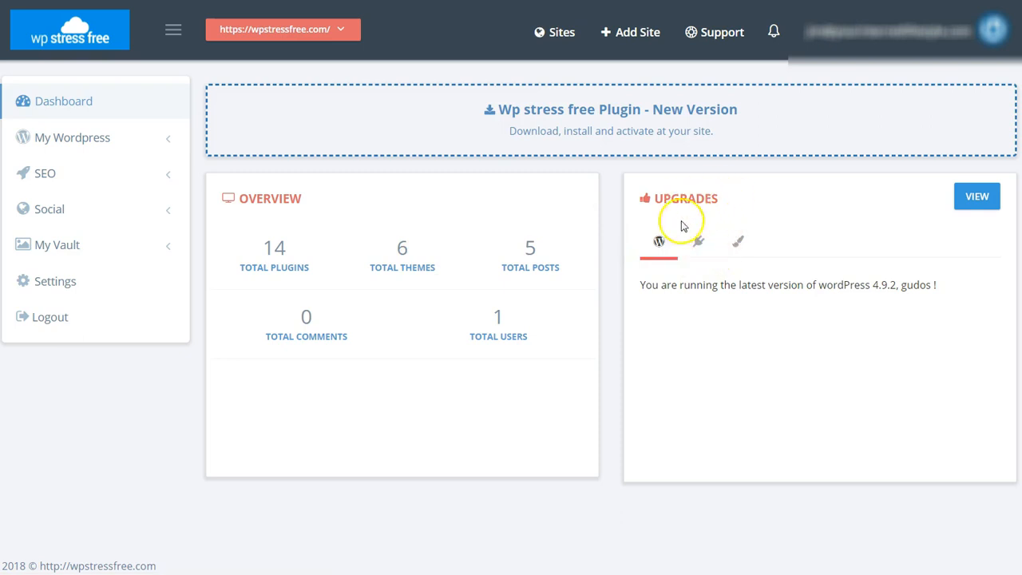
{"action": "left_click", "coordinate": [701, 243]}
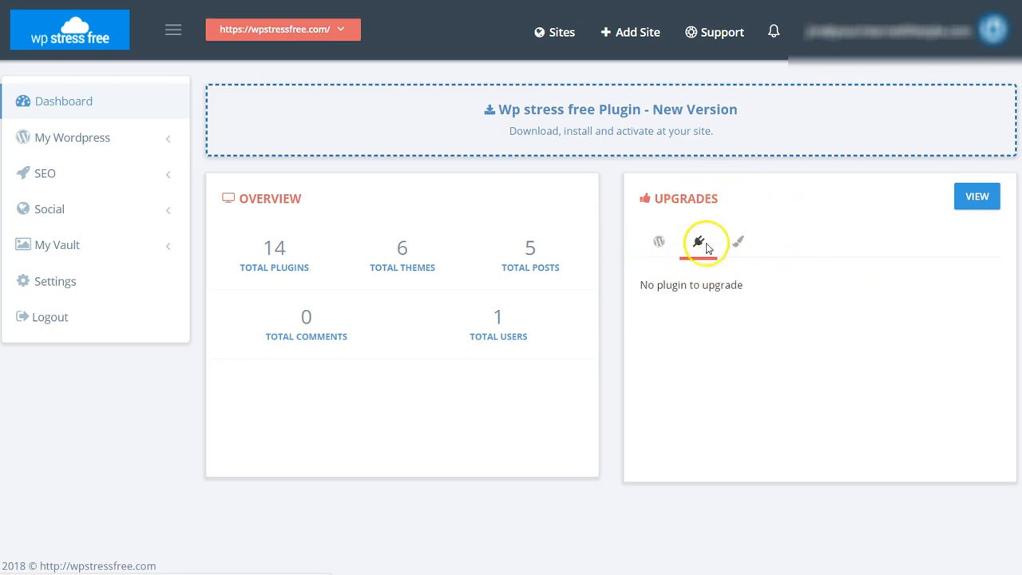
{"action": "left_click", "coordinate": [740, 239]}
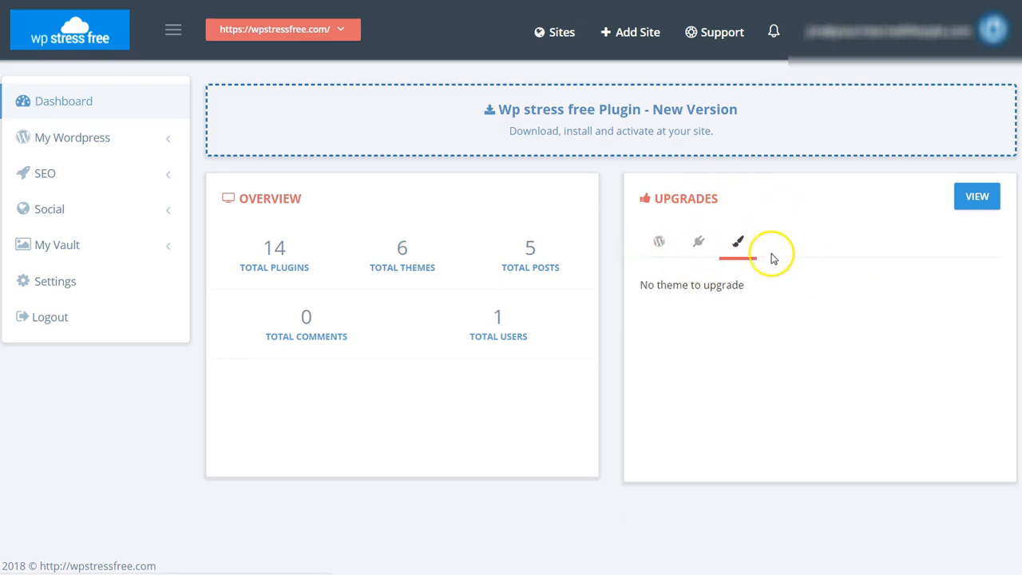
{"action": "left_click", "coordinate": [658, 248]}
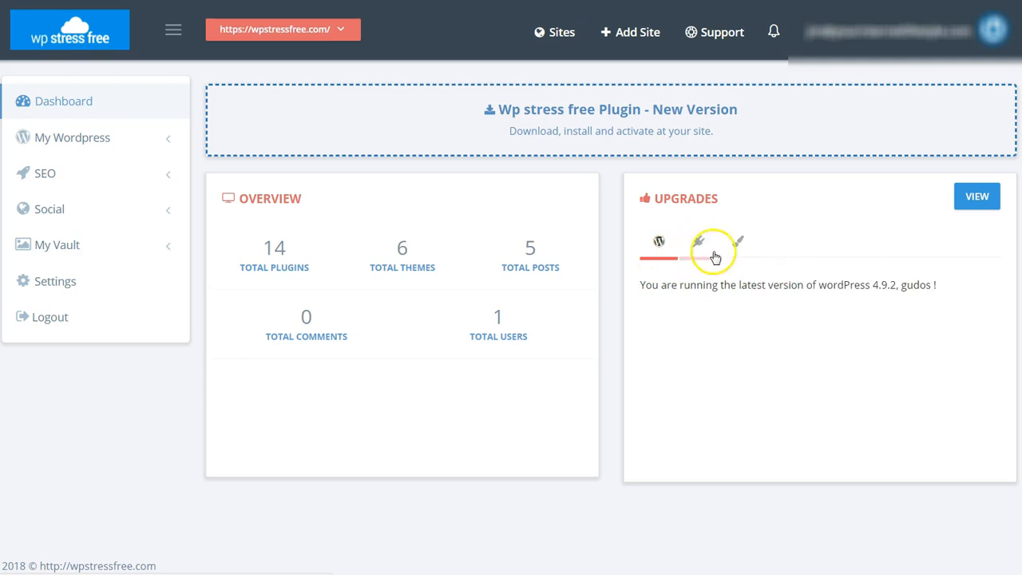
{"action": "left_click", "coordinate": [690, 313]}
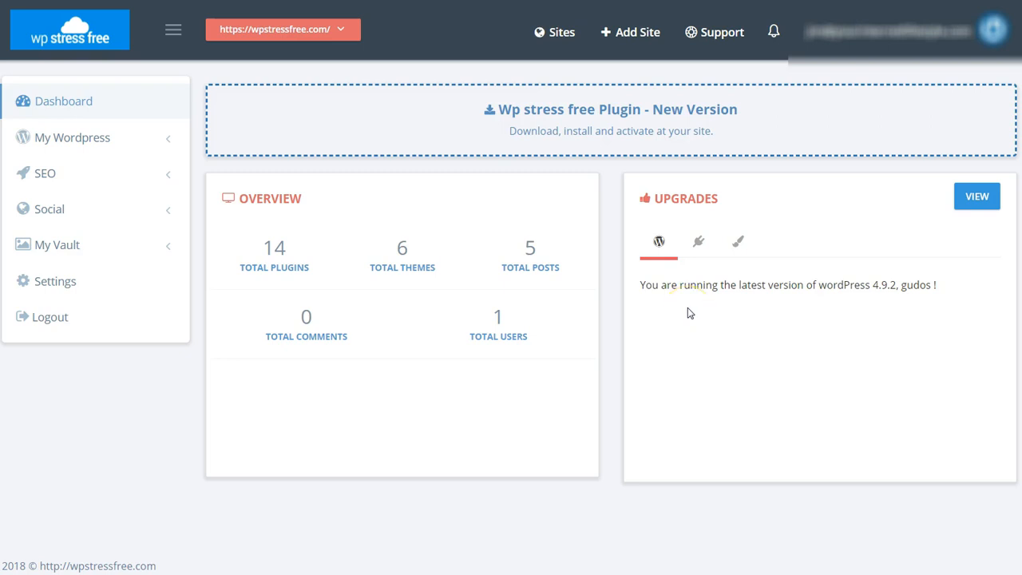